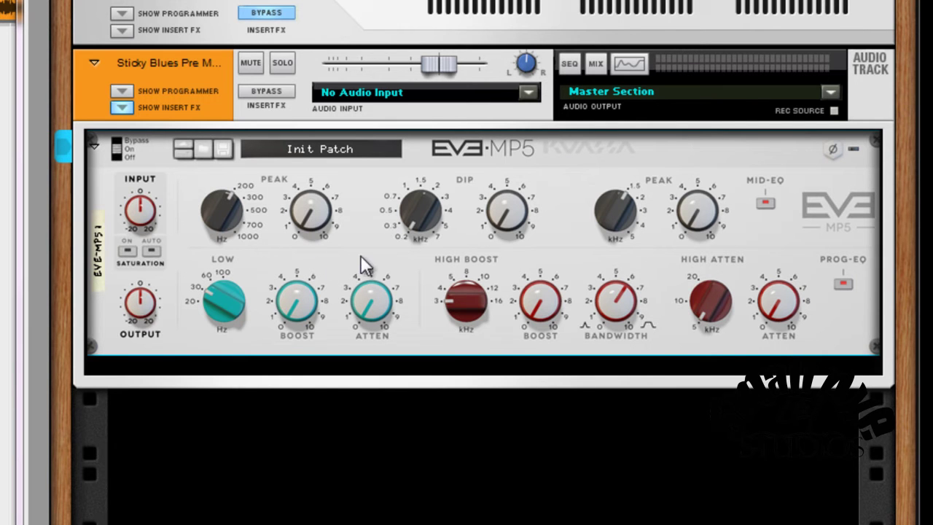
- Reset the EVE-MP5 equalizer to its initial settings and start playback of the track
{"action": "right_click", "coordinate": [412, 276]}
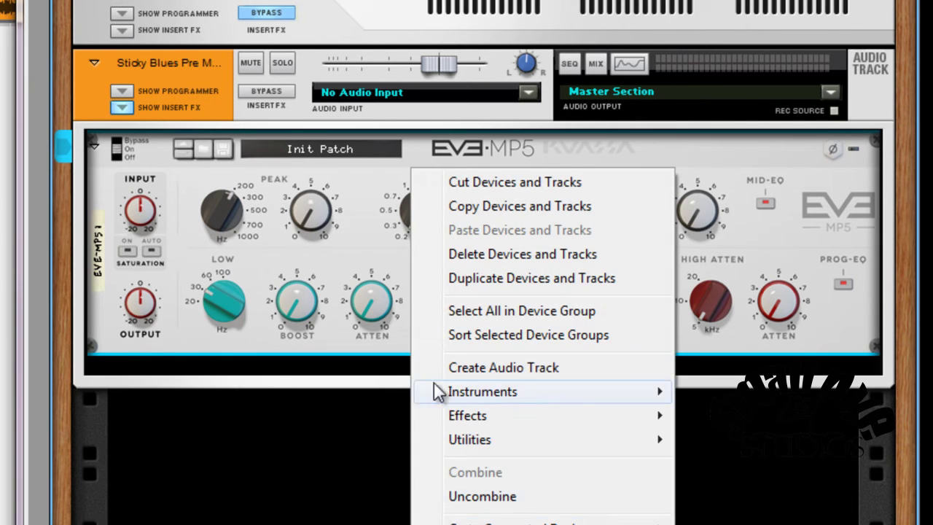
{"action": "left_click", "coordinate": [407, 440]}
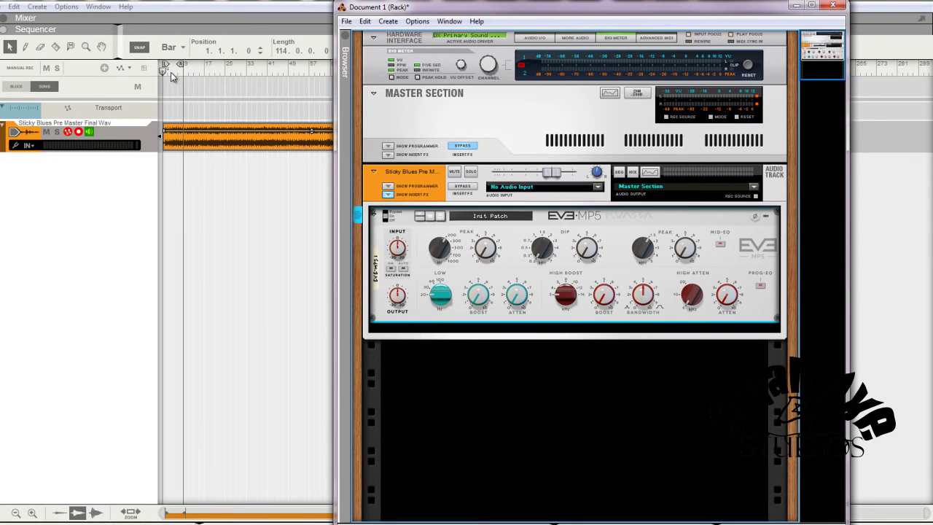
{"action": "key", "text": "space"}
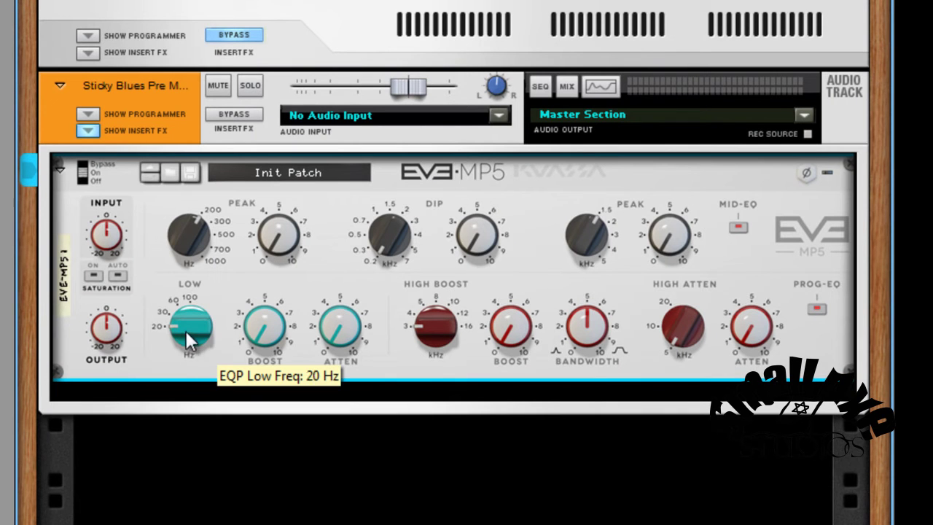
- Set the EVE-MP5's low band frequency to 30 Hz and its low boost to 4.69
{"action": "left_click_drag", "start_coordinate": [178, 305], "coordinate": [181, 334]}
{"action": "mouse_move", "coordinate": [261, 330]}
{"action": "left_mouse_down"}
{"action": "mouse_move", "coordinate": [261, 312]}
{"action": "mouse_move", "coordinate": [252, 337]}
{"action": "left_mouse_up"}
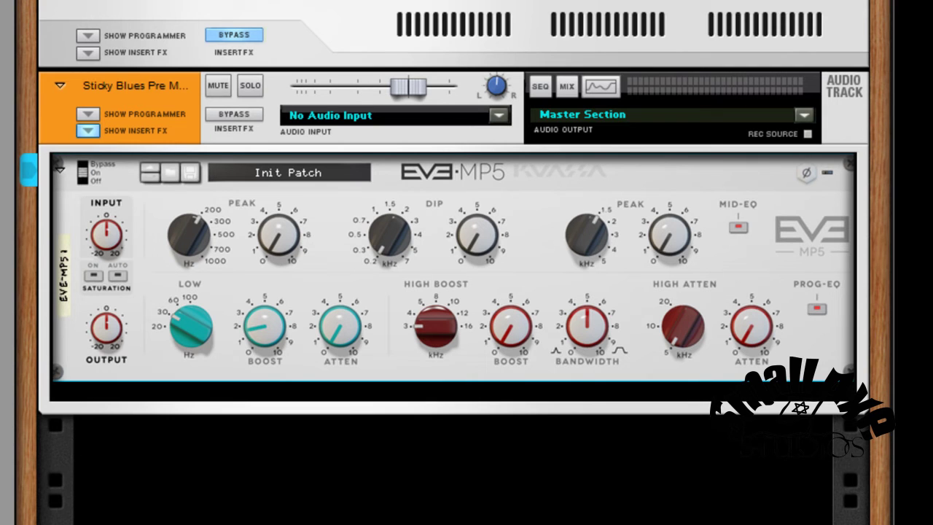
{"action": "left_click_drag", "start_coordinate": [254, 328], "coordinate": [251, 312]}
- Try the low band's attenuation at its maximum of 10
{"action": "left_click_drag", "start_coordinate": [341, 342], "coordinate": [339, 334]}
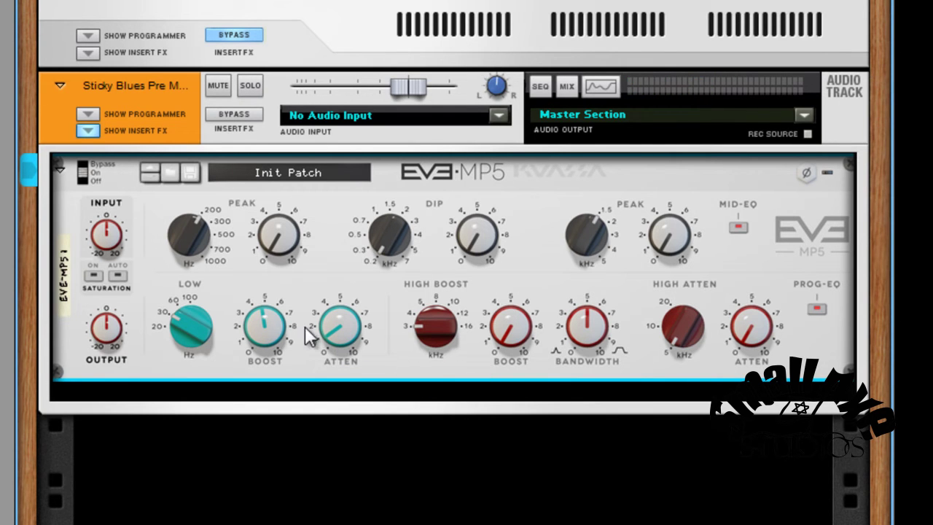
{"action": "left_click_drag", "start_coordinate": [308, 333], "coordinate": [325, 254]}
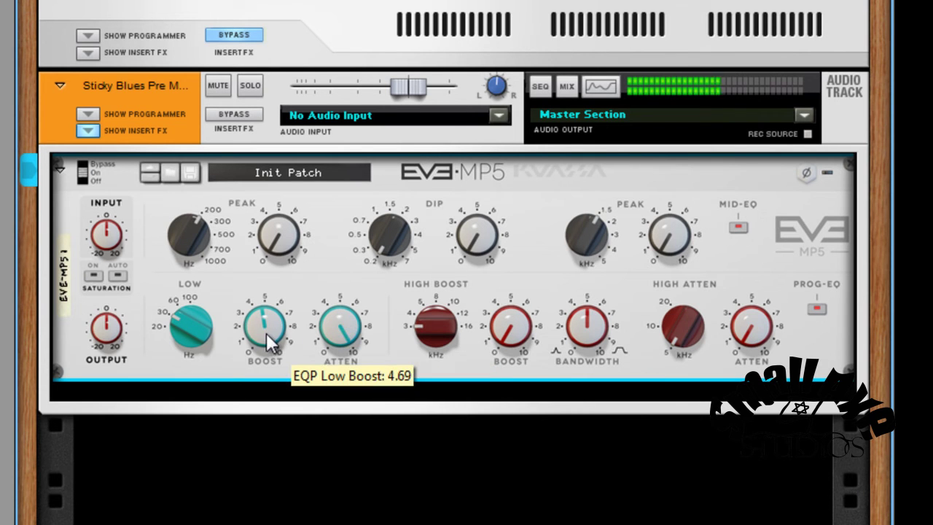
{"action": "left_click_drag", "start_coordinate": [265, 332], "coordinate": [265, 332]}
{"action": "left_click_drag", "start_coordinate": [341, 322], "coordinate": [342, 370]}
- Set the low boost to about 6 and the low attenuation to about 4.5 while auditioning the track
{"action": "left_click_drag", "start_coordinate": [267, 334], "coordinate": [267, 328]}
{"action": "left_click_drag", "start_coordinate": [340, 325], "coordinate": [336, 322]}
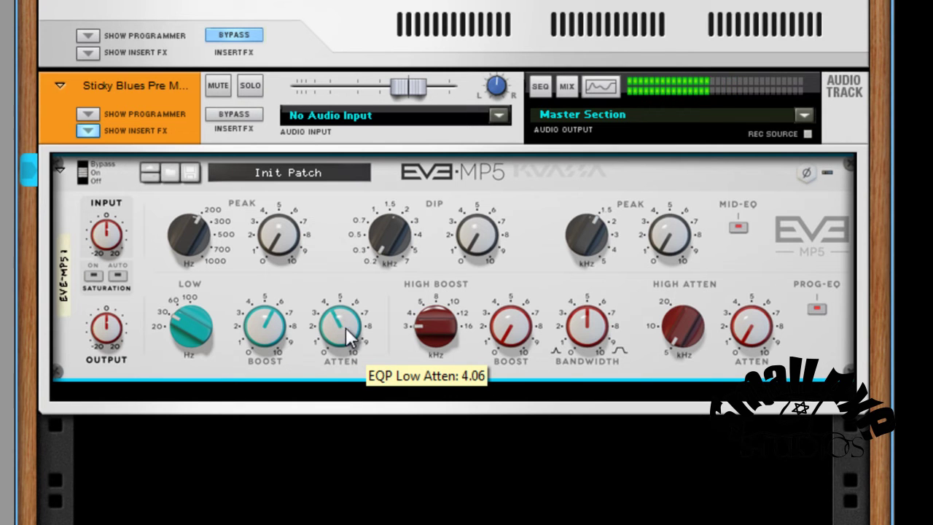
{"action": "left_click_drag", "start_coordinate": [343, 334], "coordinate": [319, 209]}
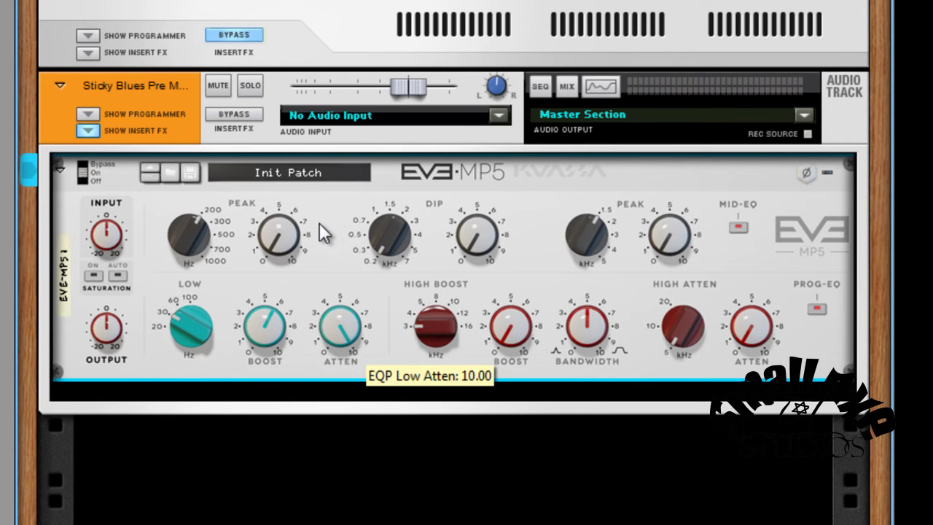
{"action": "left_click_drag", "start_coordinate": [322, 278], "coordinate": [340, 331]}
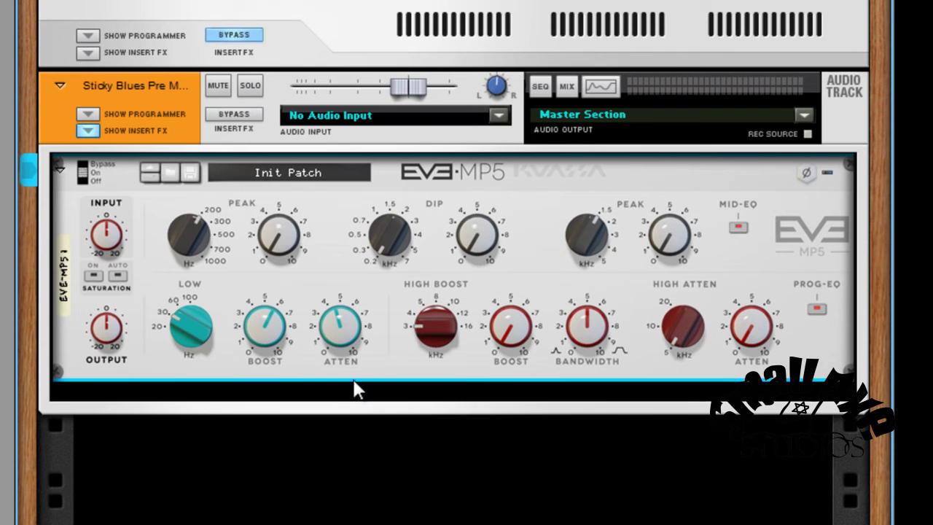
{"action": "key", "text": "space"}
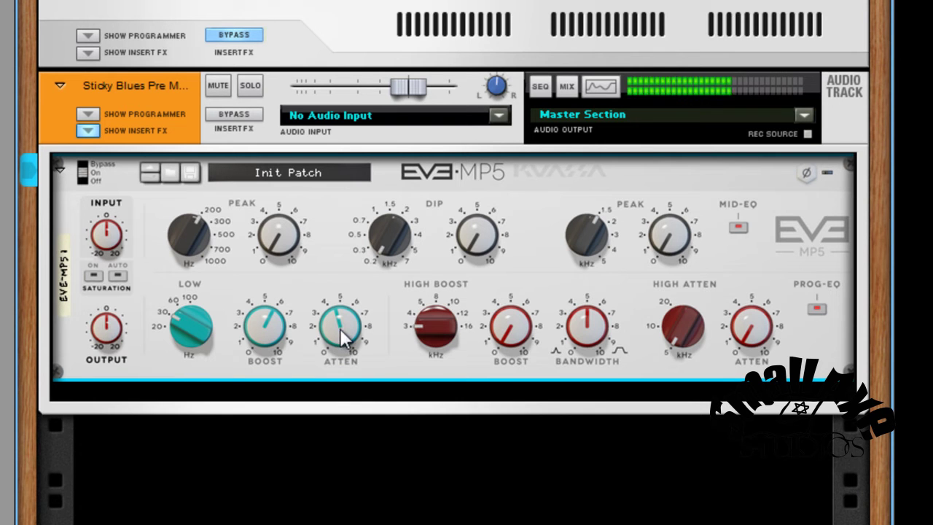
{"action": "mouse_move", "coordinate": [275, 337]}
{"action": "left_mouse_down"}
{"action": "mouse_move", "coordinate": [276, 348]}
{"action": "mouse_move", "coordinate": [275, 340]}
{"action": "left_mouse_up"}
- Set the high boost frequency to 12 kHz and the high attenuation frequency to 10 kHz
{"action": "left_click_drag", "start_coordinate": [445, 338], "coordinate": [442, 273]}
{"action": "left_click_drag", "start_coordinate": [505, 320], "coordinate": [501, 368]}
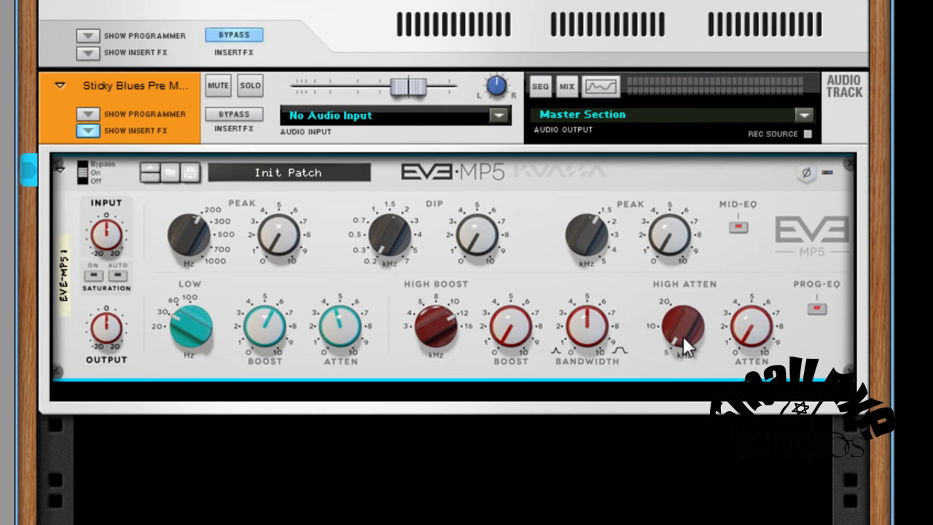
{"action": "left_click_drag", "start_coordinate": [688, 328], "coordinate": [672, 301]}
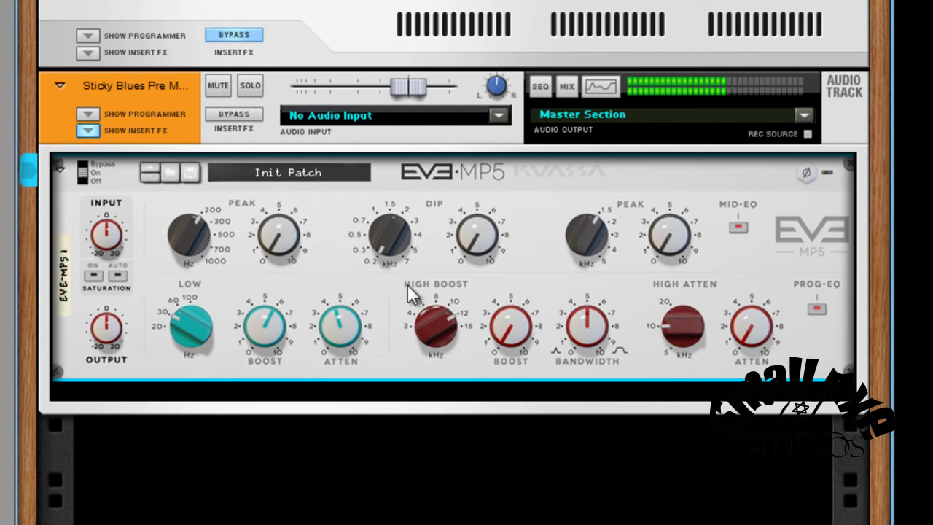
- Set the high boost amount to 6.56 and the high attenuation to about 5
{"action": "left_click_drag", "start_coordinate": [508, 333], "coordinate": [503, 298]}
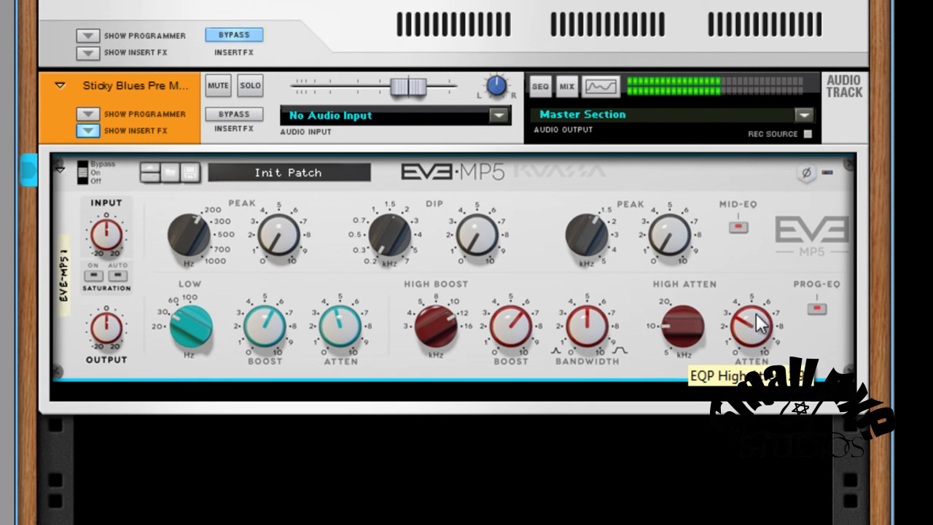
{"action": "mouse_move", "coordinate": [756, 296]}
{"action": "left_mouse_down"}
{"action": "mouse_move", "coordinate": [754, 253]}
{"action": "mouse_move", "coordinate": [750, 309]}
{"action": "left_mouse_up"}
{"action": "left_click_drag", "start_coordinate": [513, 335], "coordinate": [516, 330]}
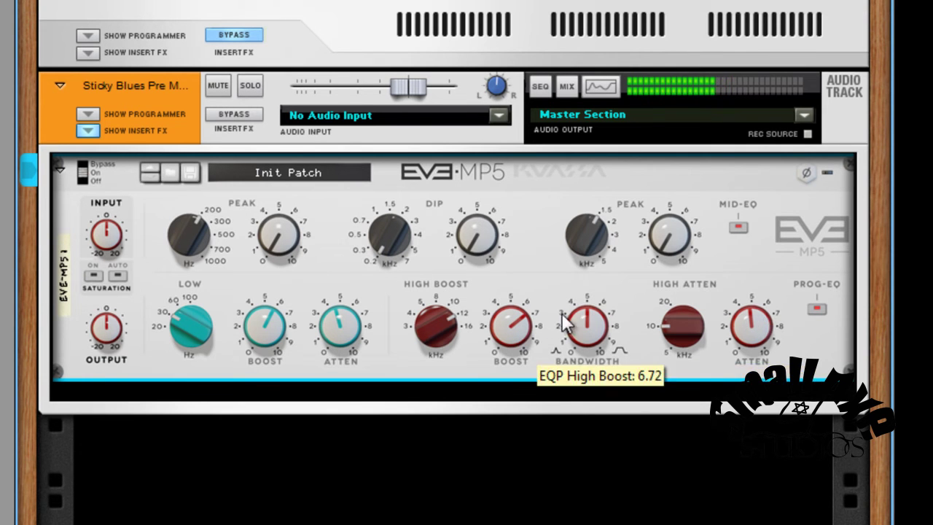
{"action": "mouse_move", "coordinate": [505, 332]}
{"action": "left_mouse_down"}
{"action": "mouse_move", "coordinate": [523, 416]}
{"action": "mouse_move", "coordinate": [524, 328]}
{"action": "left_mouse_up"}
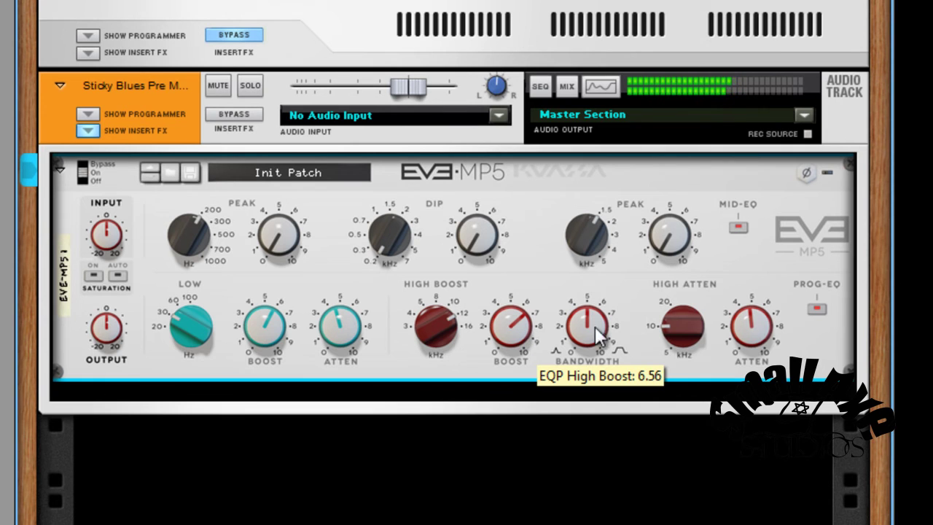
- Set the mid EQ's low peak frequency to 300 Hz and its dip frequency to 700 Hz
{"action": "scroll", "coordinate": [750, 332], "scroll_direction": "down", "scroll_amount": 3}
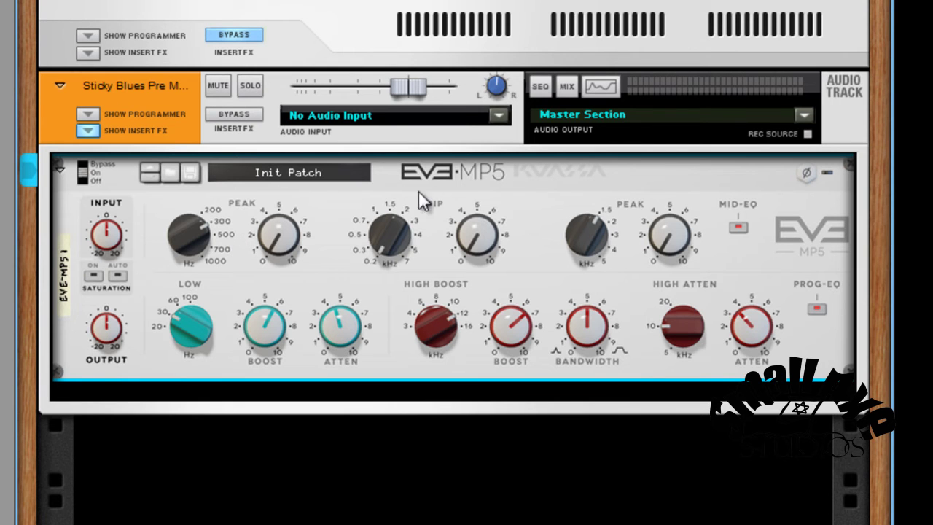
{"action": "mouse_move", "coordinate": [391, 239]}
{"action": "left_click_drag", "start_coordinate": [384, 206], "coordinate": [383, 217]}
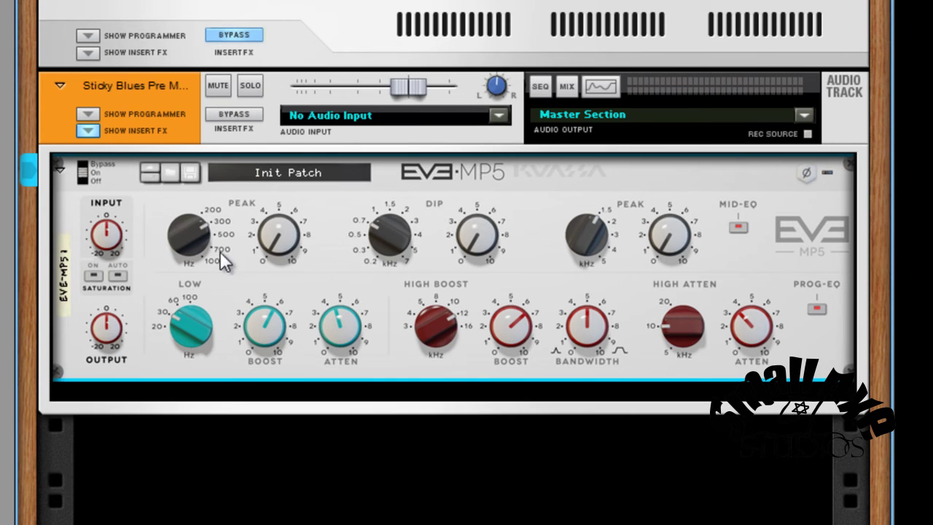
- Adjust the mid EQ's high peak frequency and set the high peak amount to about 3.4
{"action": "left_click_drag", "start_coordinate": [277, 233], "coordinate": [290, 266]}
{"action": "left_click_drag", "start_coordinate": [667, 248], "coordinate": [671, 283]}
{"action": "left_click_drag", "start_coordinate": [587, 234], "coordinate": [587, 232]}
{"action": "mouse_move", "coordinate": [652, 243]}
{"action": "left_mouse_down"}
{"action": "mouse_move", "coordinate": [655, 234]}
{"action": "mouse_move", "coordinate": [659, 245]}
{"action": "left_mouse_up"}
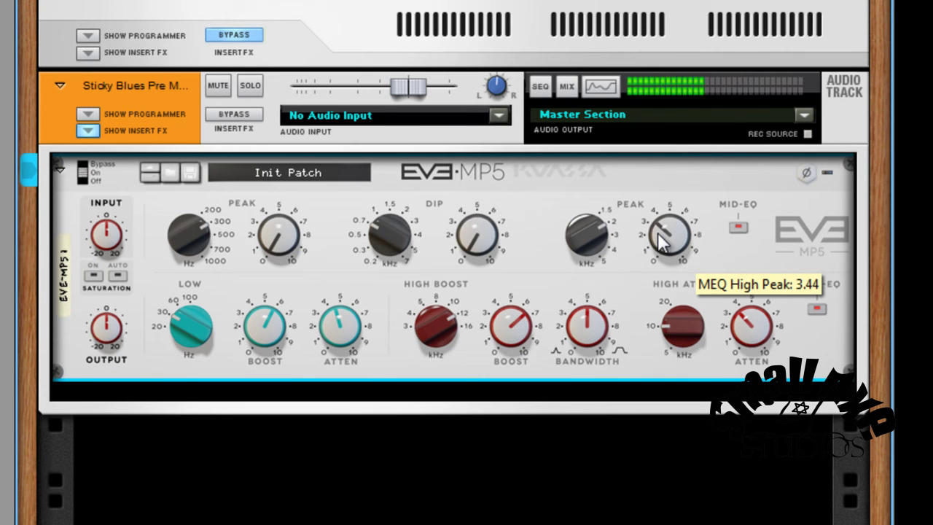
{"action": "mouse_move", "coordinate": [659, 241]}
{"action": "left_mouse_down"}
{"action": "mouse_move", "coordinate": [666, 265]}
{"action": "mouse_move", "coordinate": [655, 235]}
{"action": "left_mouse_up"}
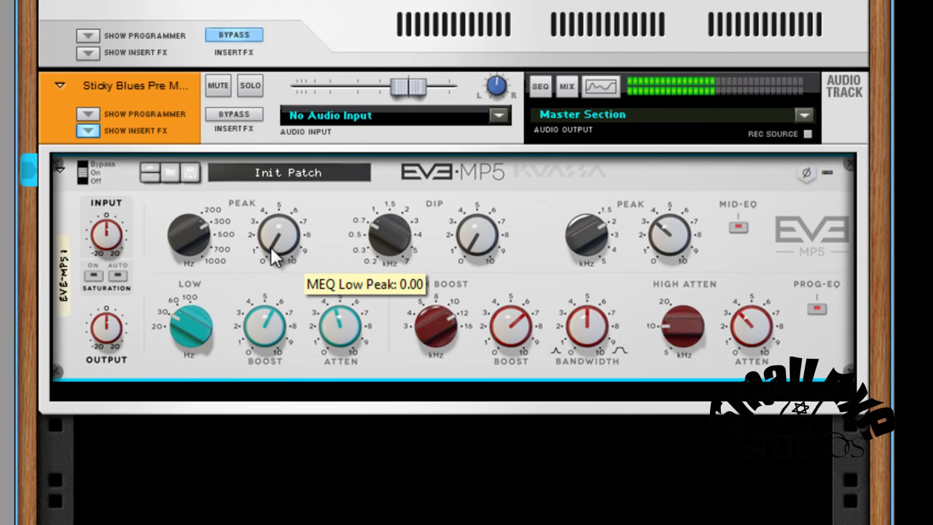
- Set the mid EQ's low peak amount to about 4 and its dip amount to about 9
{"action": "left_click_drag", "start_coordinate": [270, 246], "coordinate": [288, 235]}
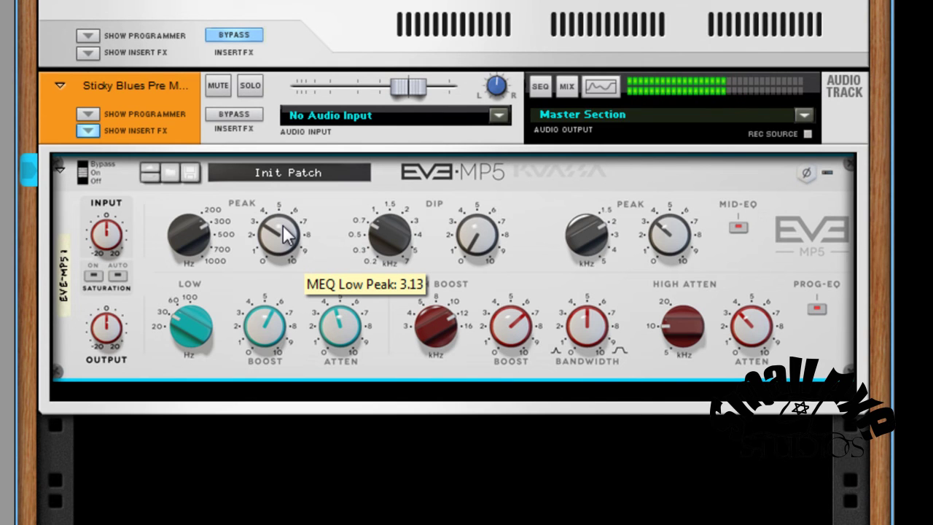
{"action": "left_click_drag", "start_coordinate": [283, 227], "coordinate": [280, 230]}
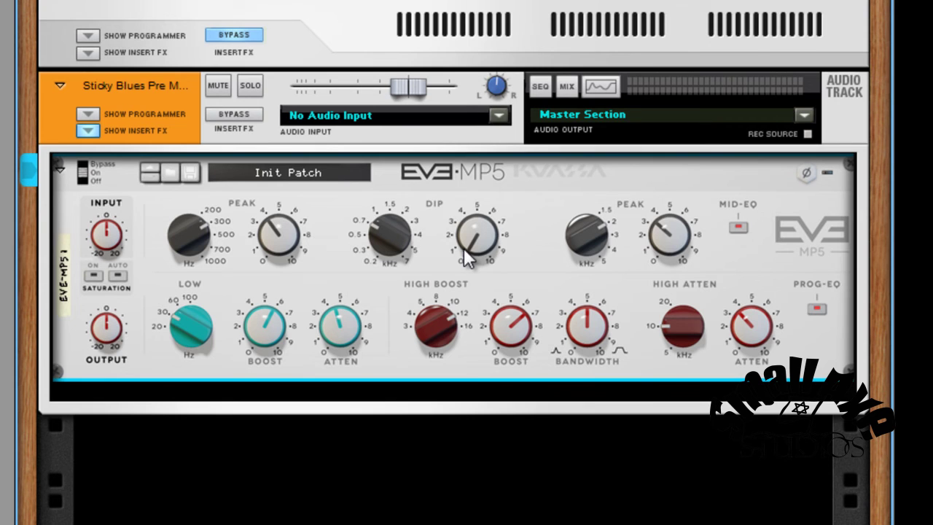
{"action": "mouse_move", "coordinate": [477, 254]}
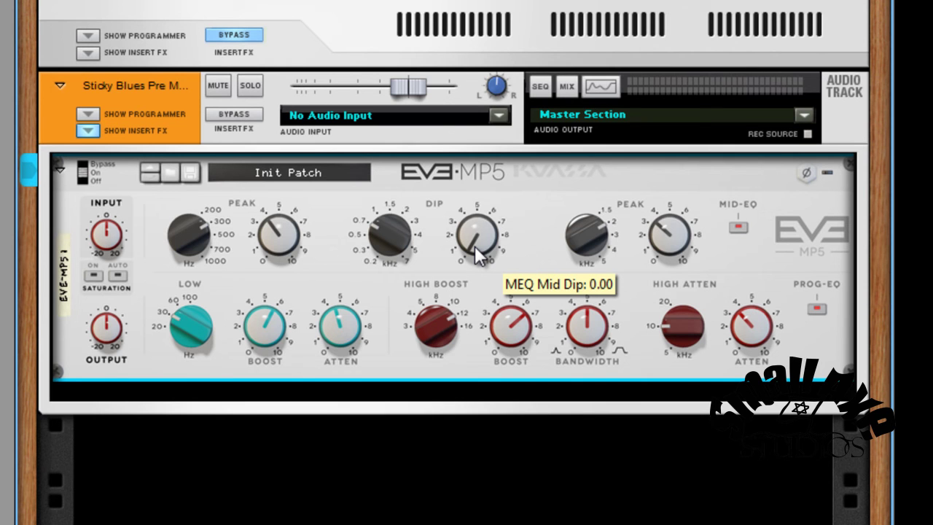
{"action": "left_click_drag", "start_coordinate": [474, 245], "coordinate": [480, 172]}
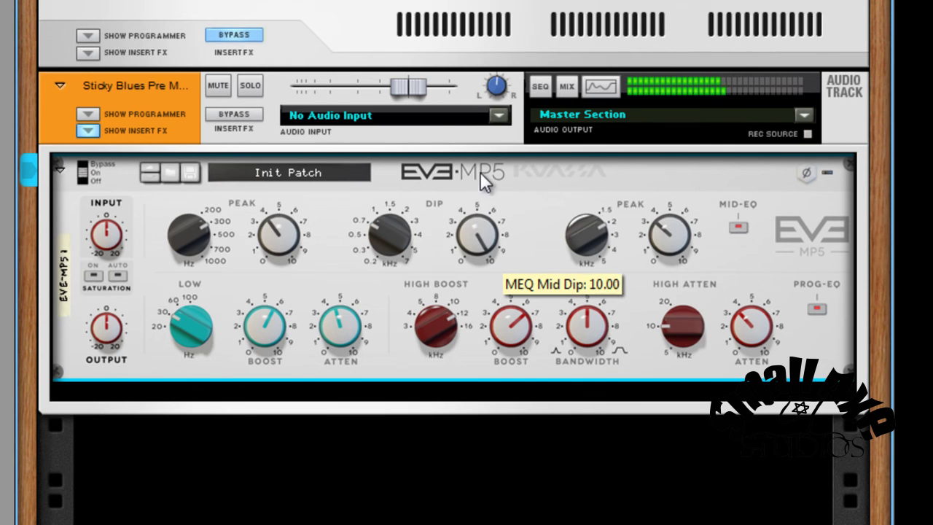
{"action": "mouse_move", "coordinate": [482, 234]}
{"action": "left_mouse_down"}
{"action": "mouse_move", "coordinate": [500, 288]}
{"action": "mouse_move", "coordinate": [500, 229]}
{"action": "mouse_move", "coordinate": [491, 225]}
{"action": "left_mouse_up"}
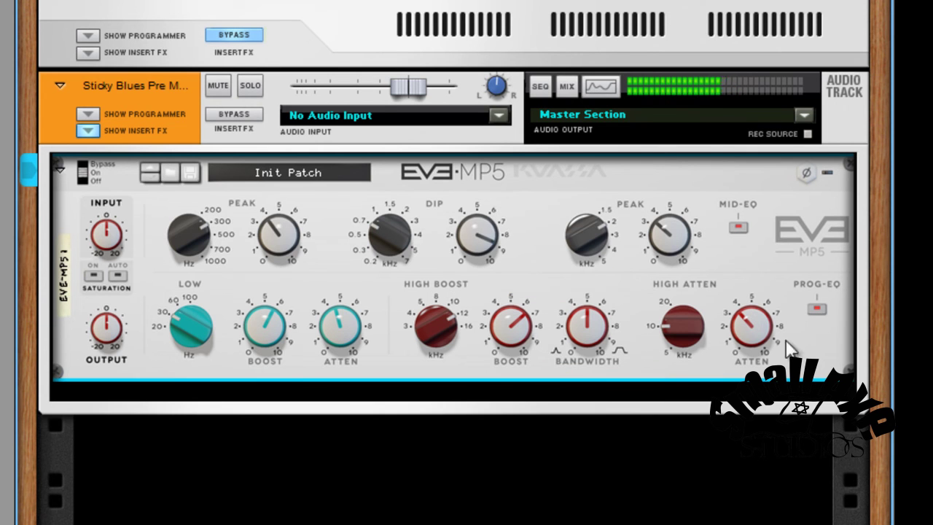
- Raise the high boost to about 8 and the mid EQ's high peak amount to about 5
{"action": "left_click_drag", "start_coordinate": [516, 328], "coordinate": [526, 300]}
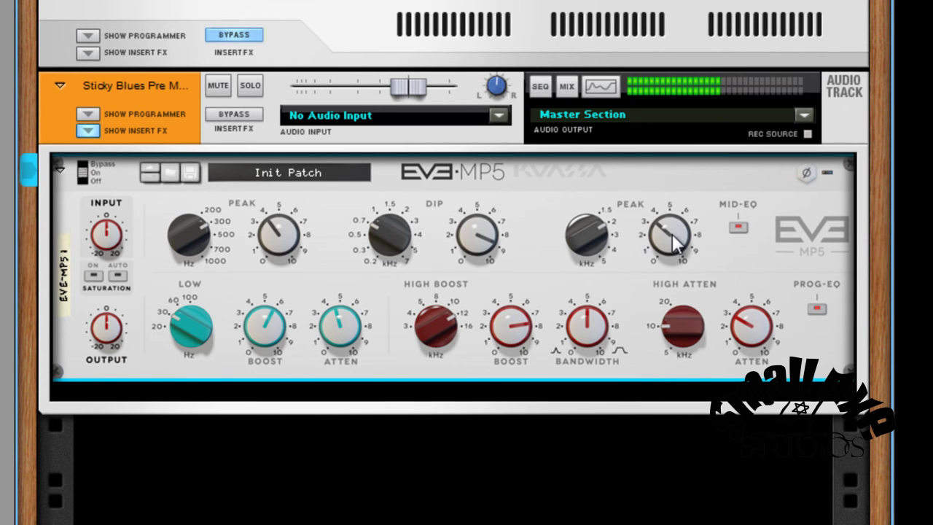
{"action": "left_click_drag", "start_coordinate": [667, 226], "coordinate": [666, 227]}
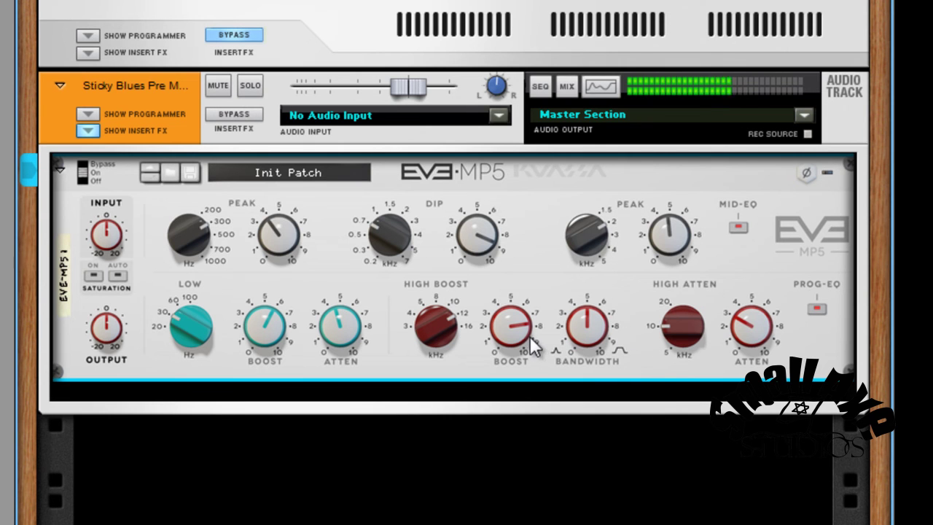
- Set the high boost to 6.56 and widen the high boost bandwidth to about 6
{"action": "mouse_move", "coordinate": [517, 330]}
{"action": "left_click_drag", "start_coordinate": [517, 330], "coordinate": [514, 336]}
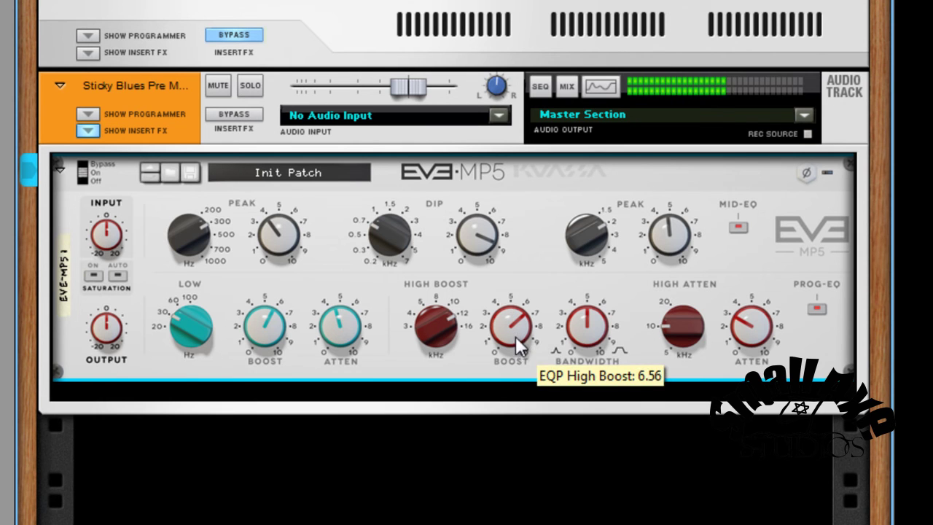
{"action": "left_click_drag", "start_coordinate": [589, 323], "coordinate": [589, 330]}
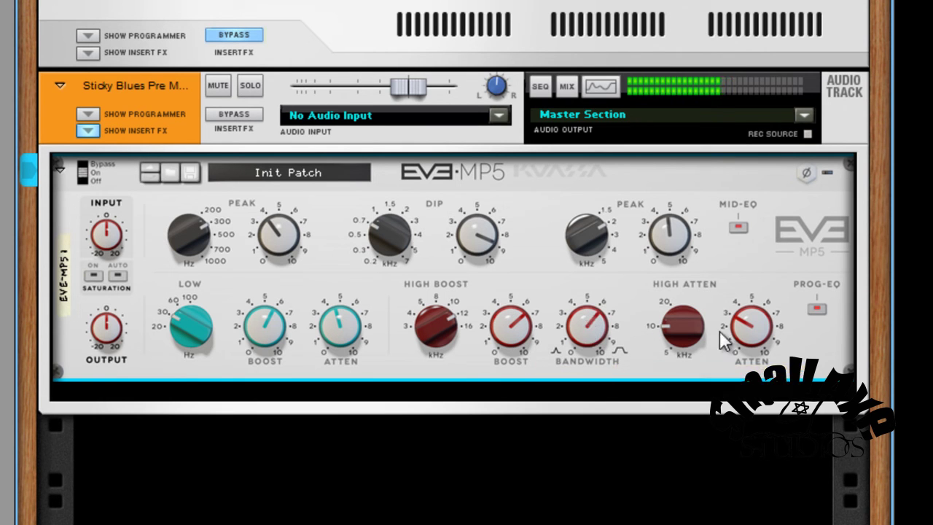
- Set the high attenuation to about 3.5 and the low boost to about 4.5
{"action": "left_click_drag", "start_coordinate": [732, 327], "coordinate": [733, 328]}
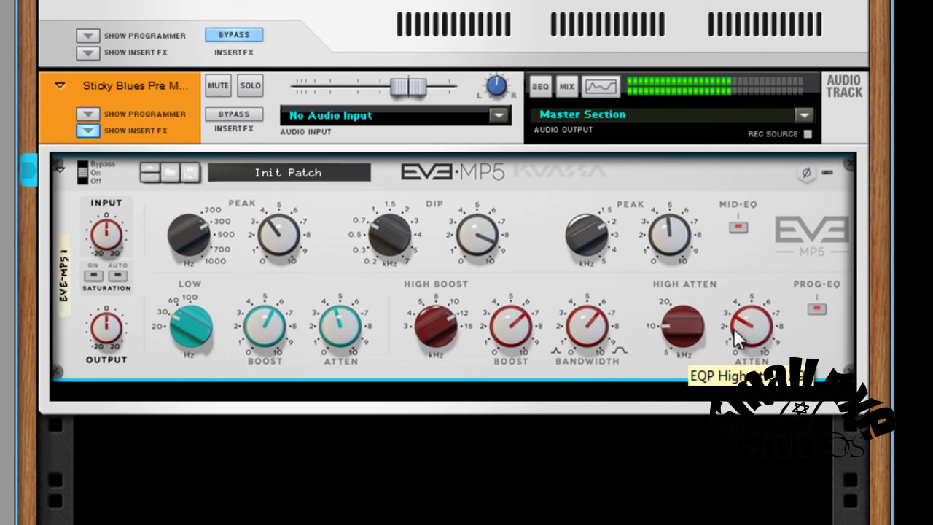
{"action": "left_click_drag", "start_coordinate": [733, 328], "coordinate": [734, 323]}
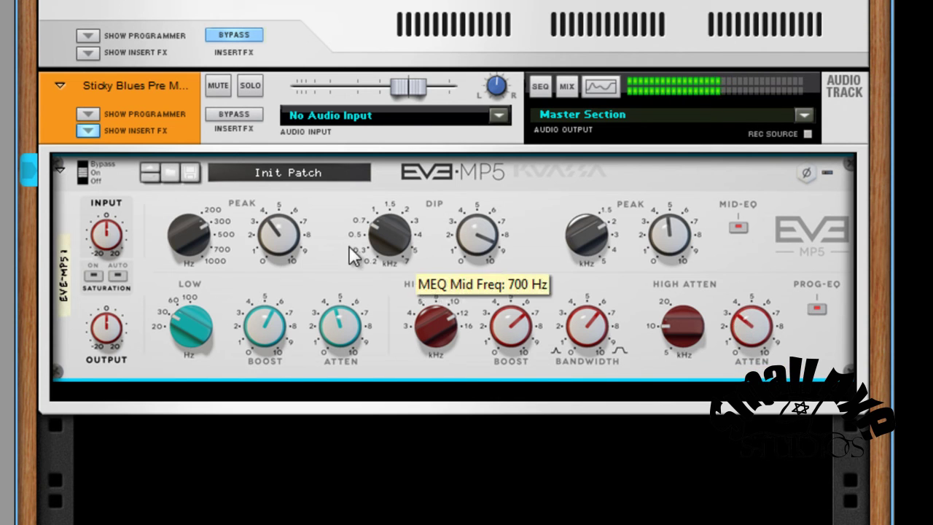
{"action": "left_click_drag", "start_coordinate": [277, 330], "coordinate": [278, 336]}
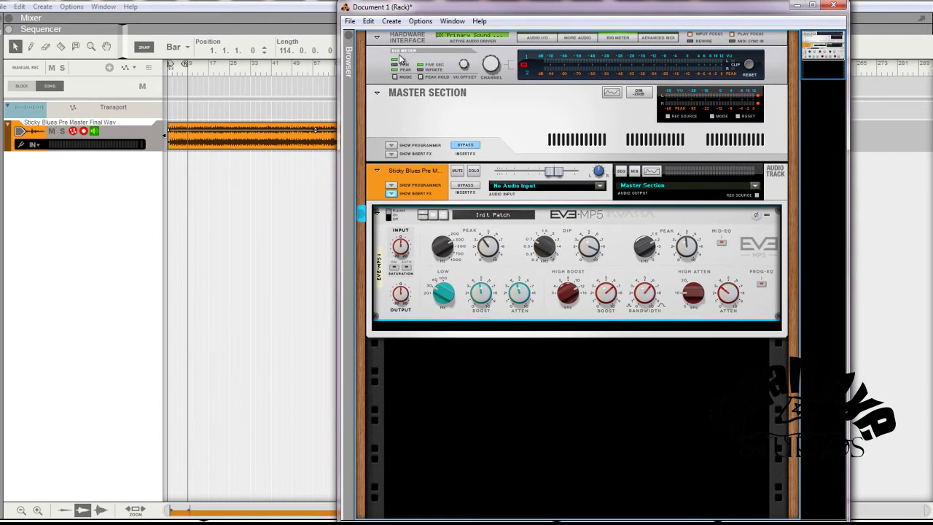
- Play the song from about bar 36 and reposition the rack window so the sequencer ruler and the equalizer are both accessible
{"action": "left_click_drag", "start_coordinate": [420, 7], "coordinate": [519, 162]}
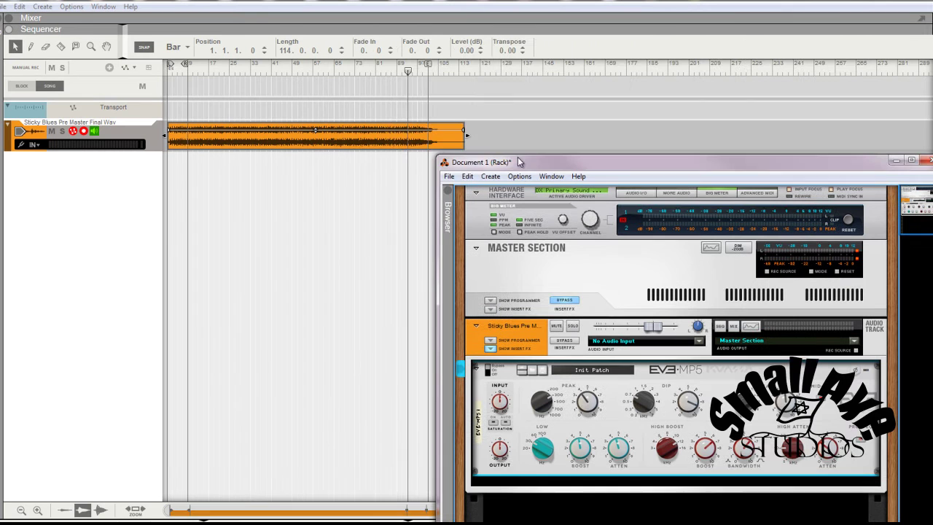
{"action": "left_click", "coordinate": [262, 70]}
{"action": "key", "text": "space"}
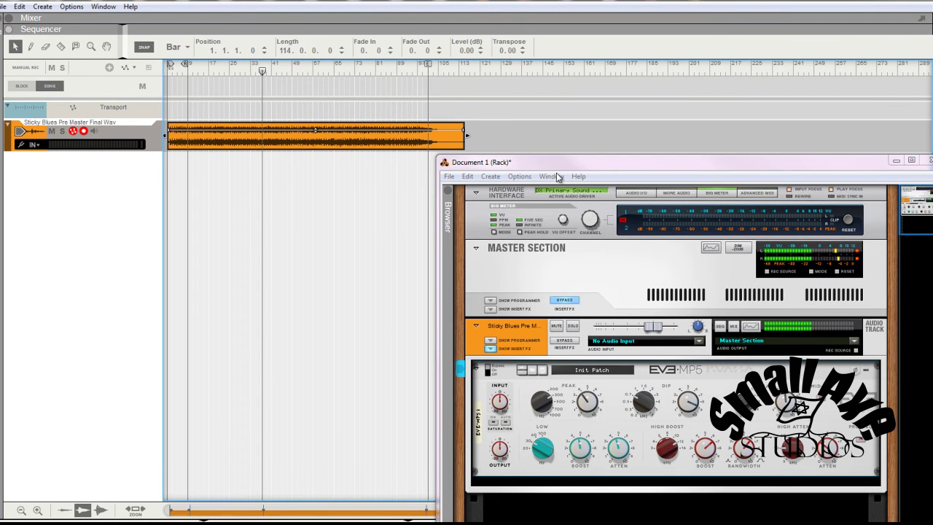
{"action": "left_click_drag", "start_coordinate": [562, 164], "coordinate": [487, 39]}
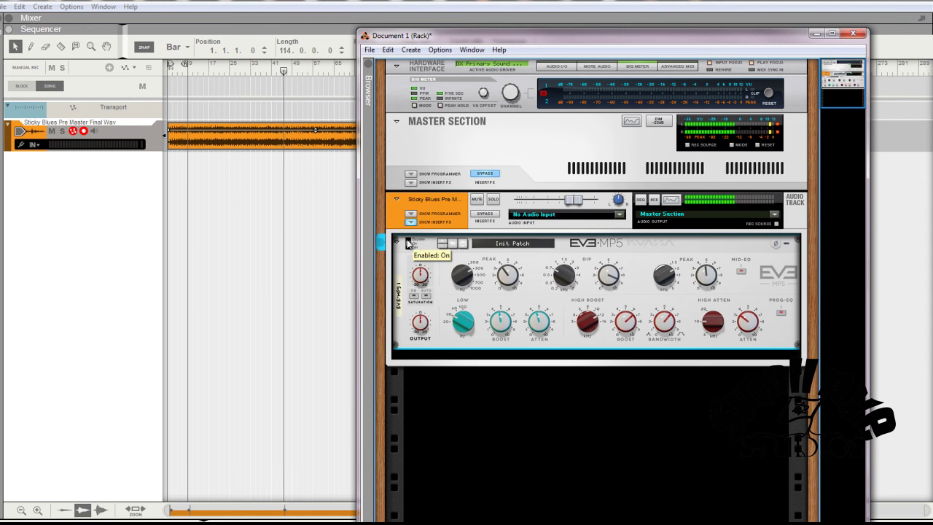
{"action": "left_click_drag", "start_coordinate": [481, 34], "coordinate": [523, 47]}
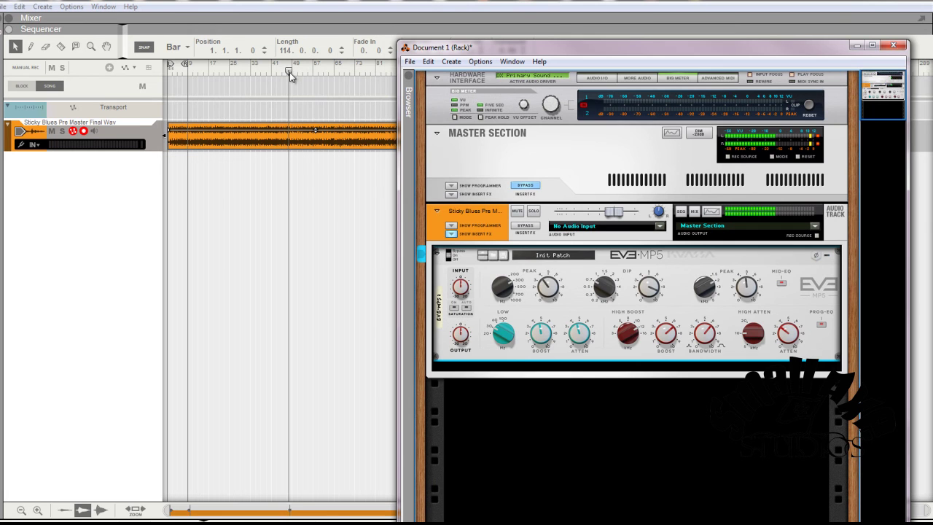
- Replay the song from about bar 17 and compare the EVE-MP5 equalizer bypassed and switched on
{"action": "key", "text": "space"}
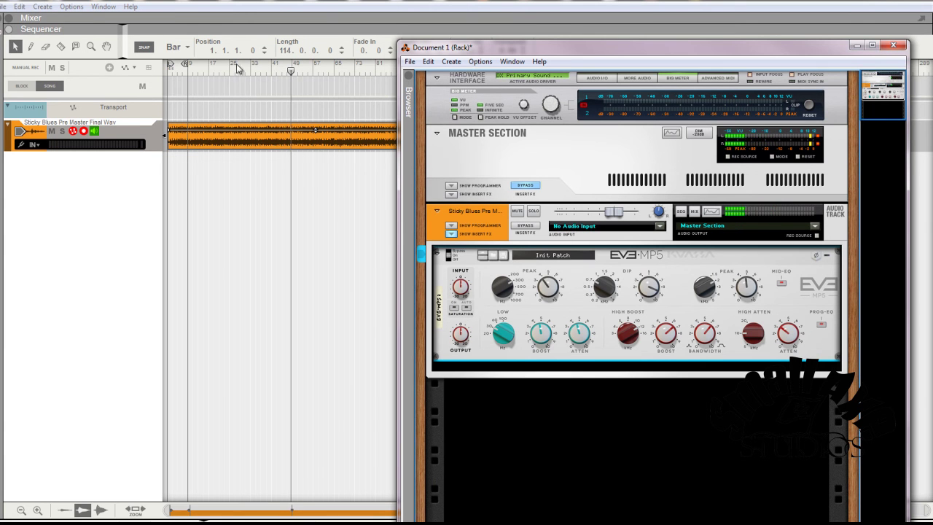
{"action": "left_click", "coordinate": [213, 72]}
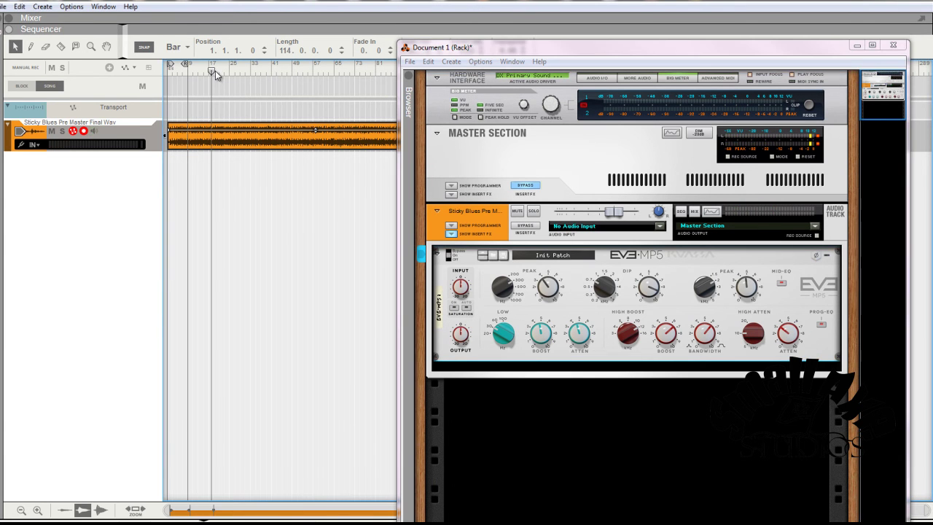
{"action": "key", "text": "space"}
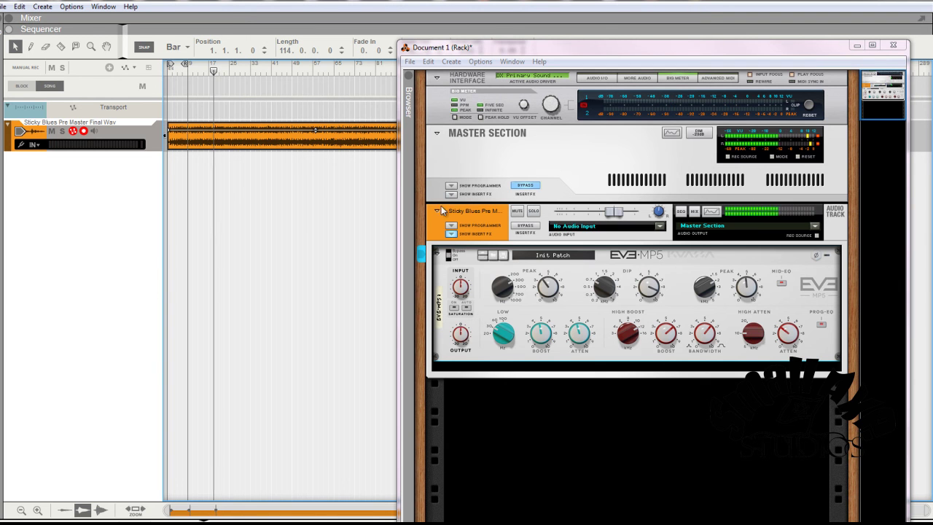
{"action": "left_click", "coordinate": [206, 73]}
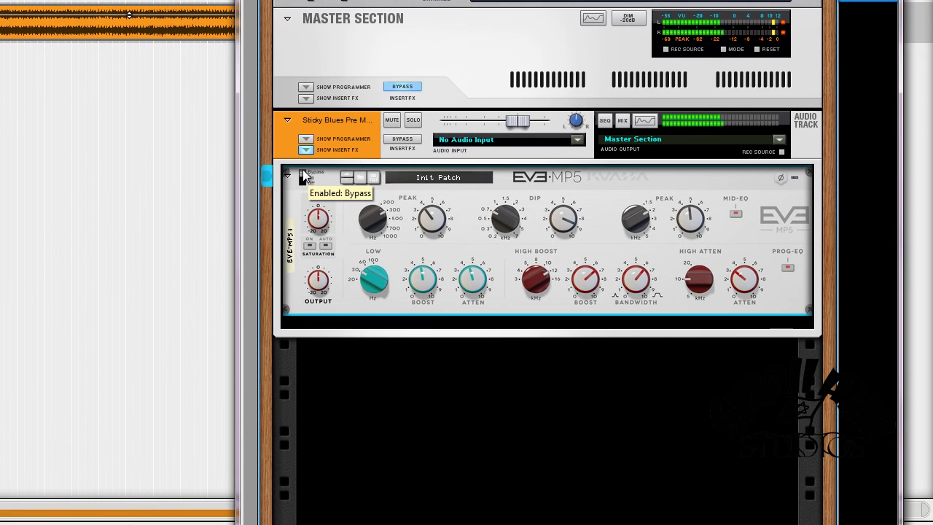
{"action": "left_click", "coordinate": [302, 176]}
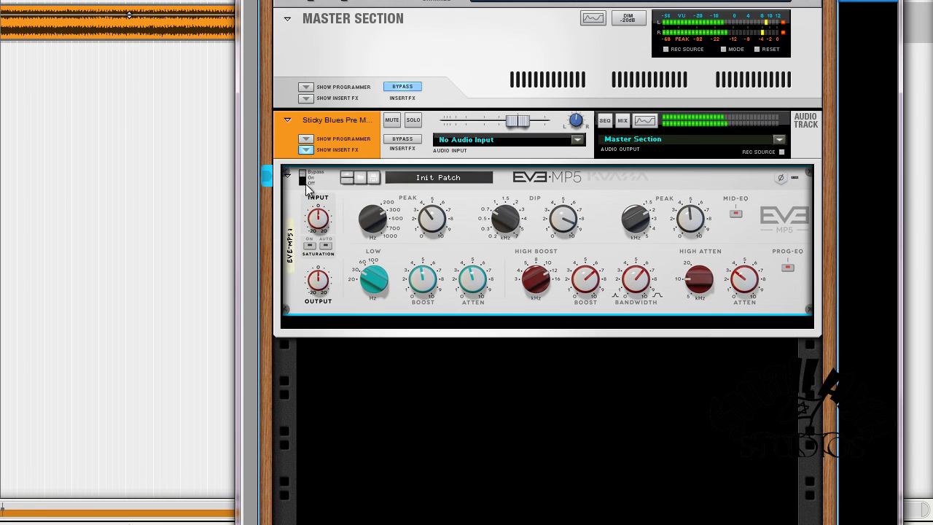
{"action": "left_click", "coordinate": [305, 178]}
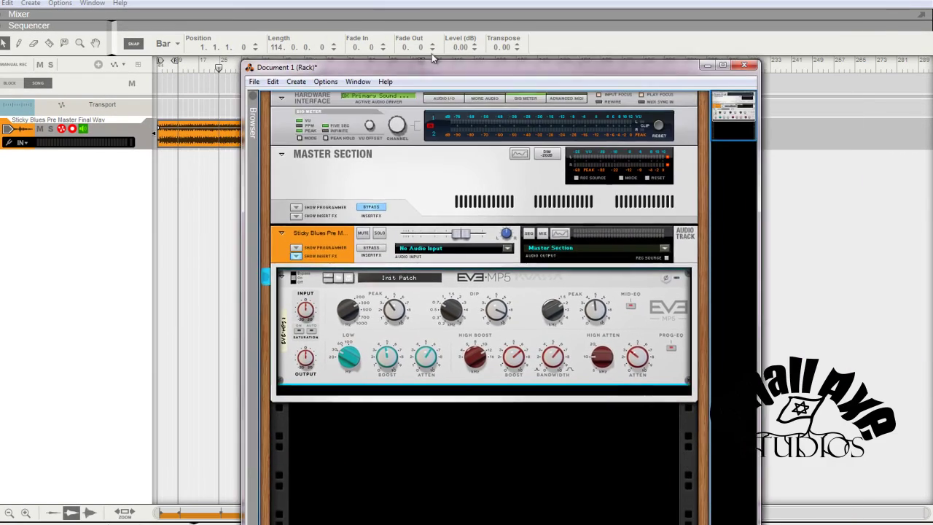
- Reposition the rack window and compare the track with the EVE-MP5 in Bypass and On twice during playback, ending with On
{"action": "left_click_drag", "start_coordinate": [432, 59], "coordinate": [522, 21]}
{"action": "left_click_drag", "start_coordinate": [470, 37], "coordinate": [468, 37]}
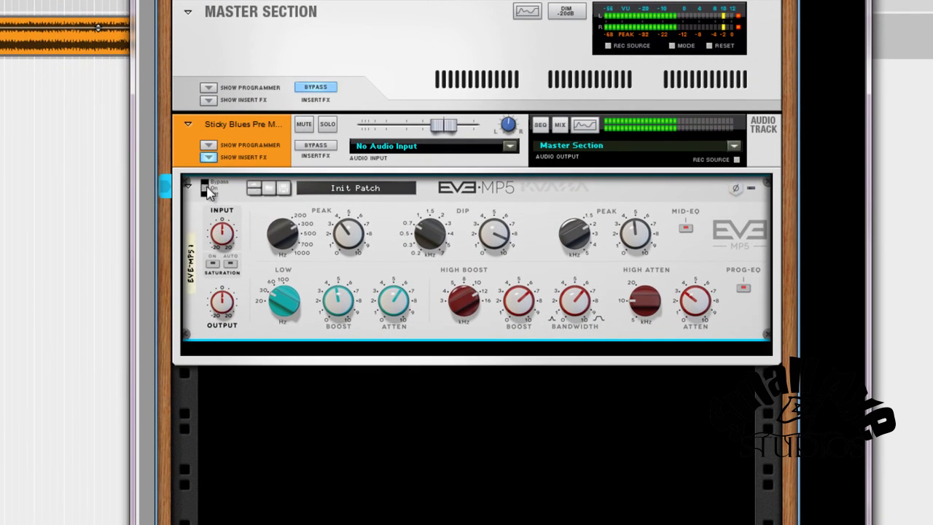
{"action": "left_click", "coordinate": [208, 188]}
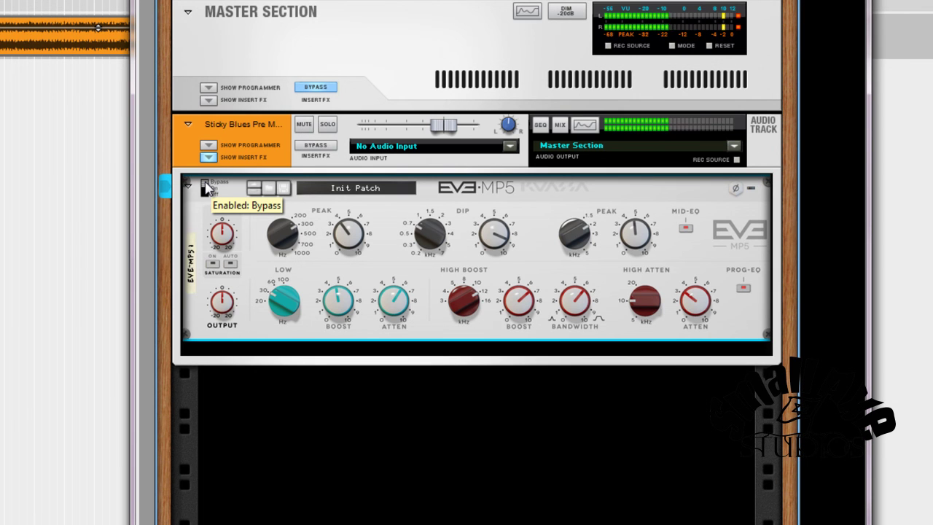
{"action": "left_click", "coordinate": [206, 188]}
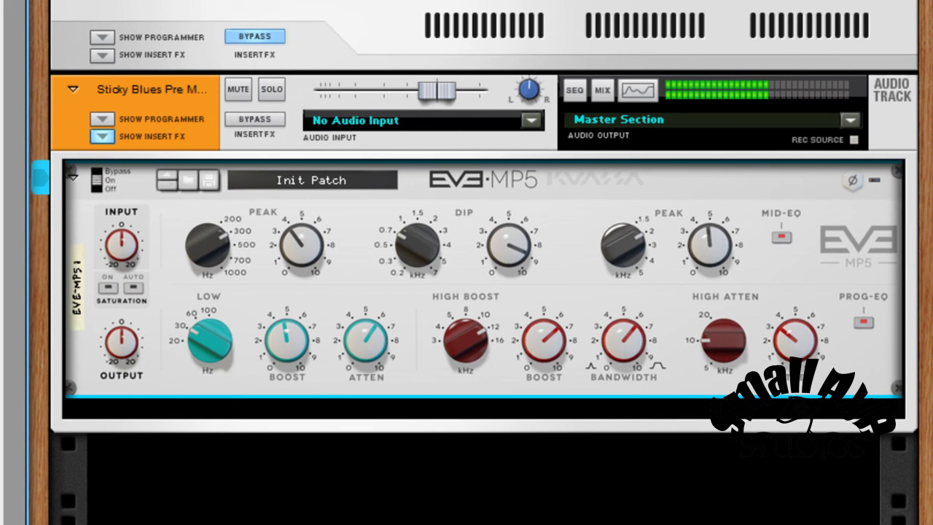
{"action": "left_click", "coordinate": [96, 175]}
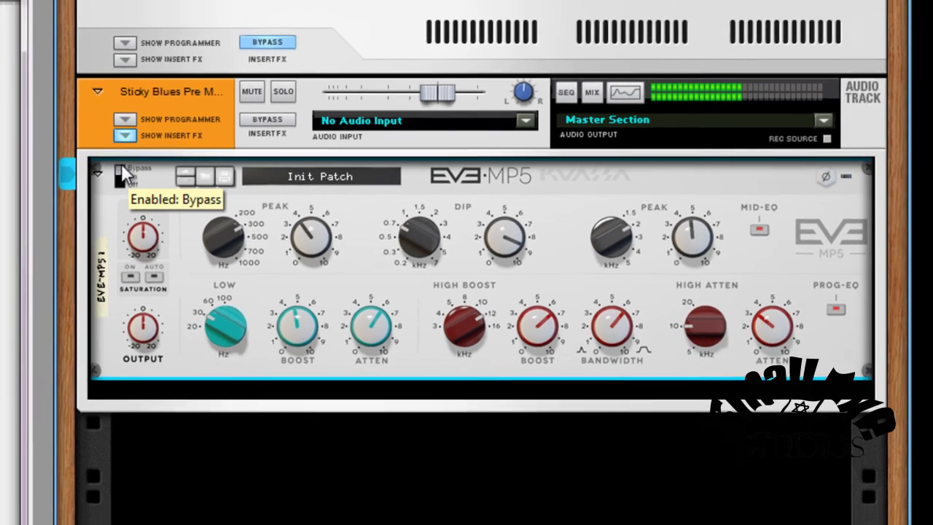
{"action": "left_click", "coordinate": [96, 177]}
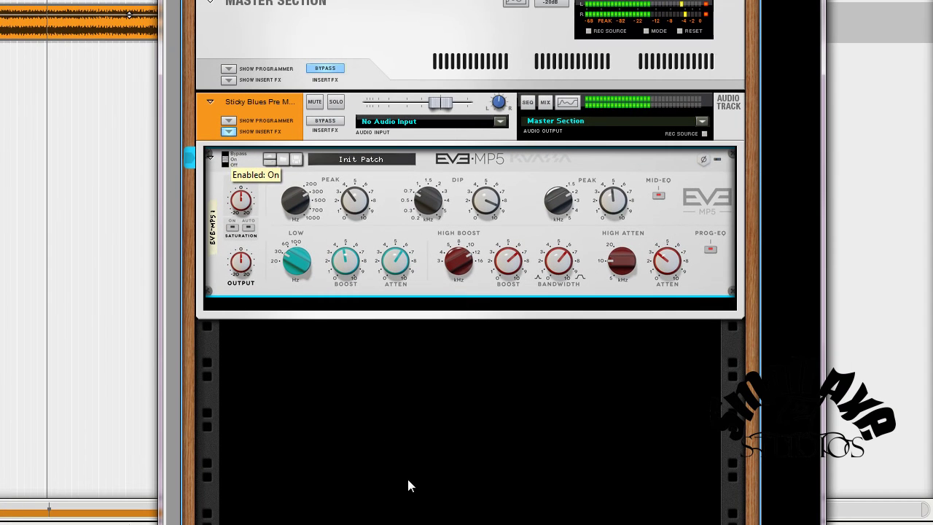